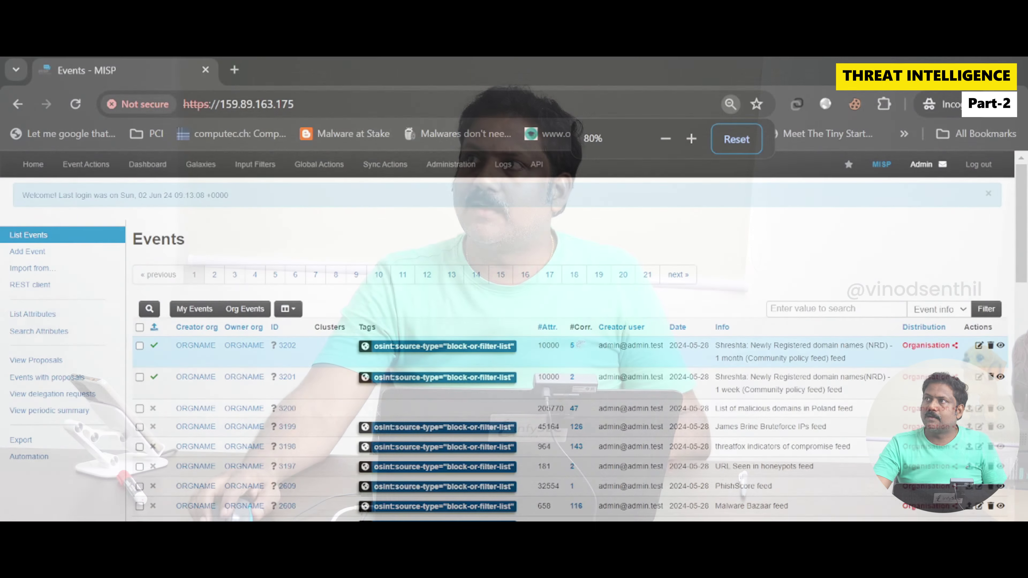
Open the list of threat intelligence feeds in MISP
{"action": "scroll", "coordinate": [567, 348], "scroll_direction": "down", "scroll_amount": 5}
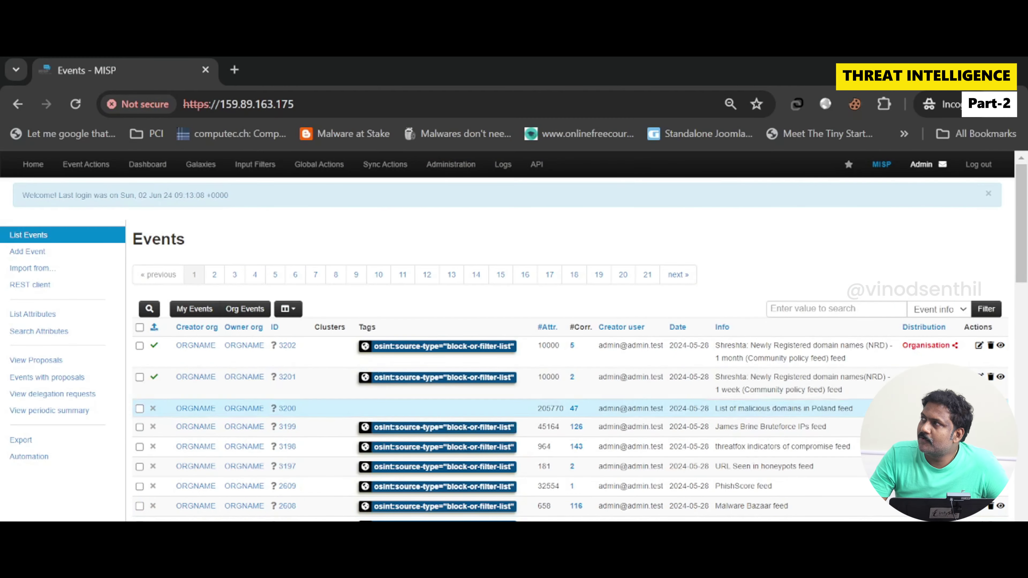
{"action": "left_click", "coordinate": [451, 164]}
{"action": "mouse_move", "coordinate": [384, 164]}
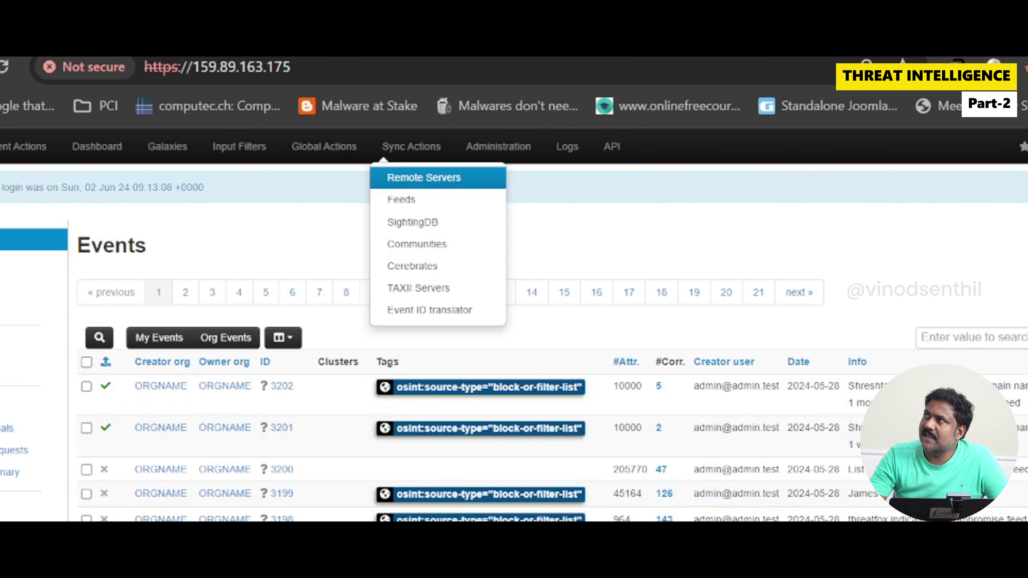
{"action": "left_click", "coordinate": [401, 199]}
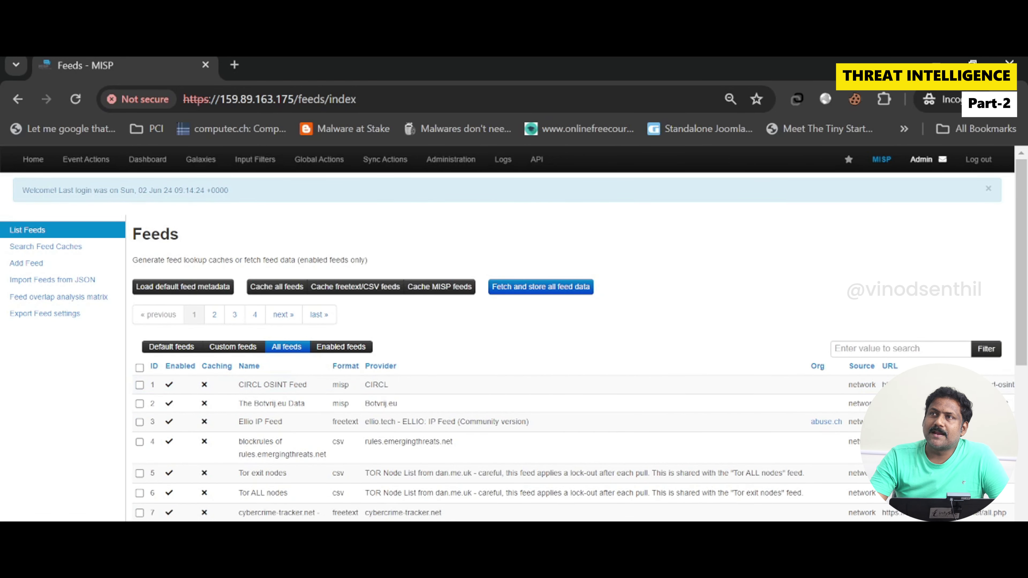
Search the web for "opensource threat intelligence" in a new browser tab
{"action": "left_click", "coordinate": [234, 65]}
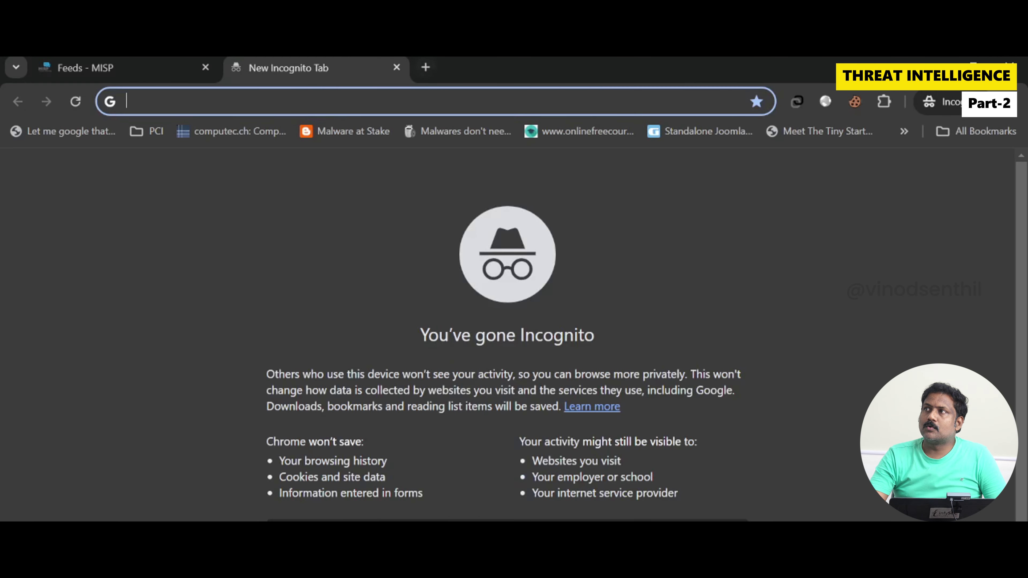
{"action": "type", "text": "opensourc"}
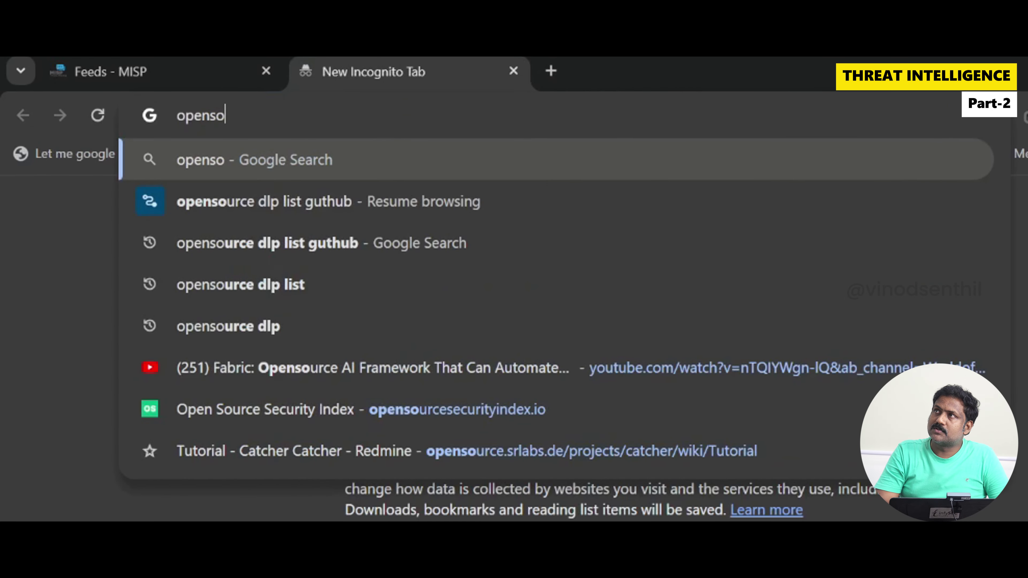
{"action": "type", "text": "e threat inte"}
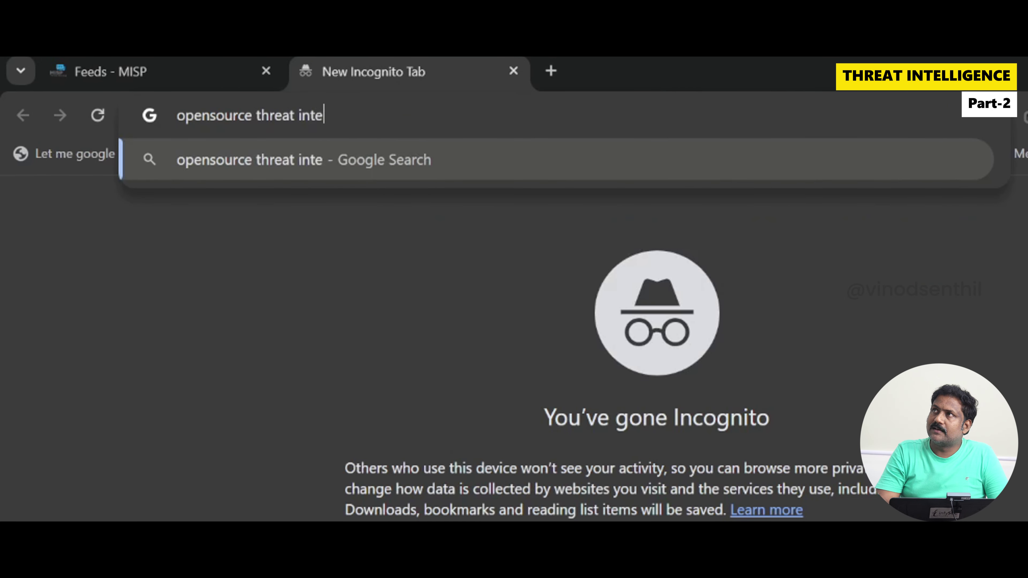
{"action": "type", "text": "lligence"}
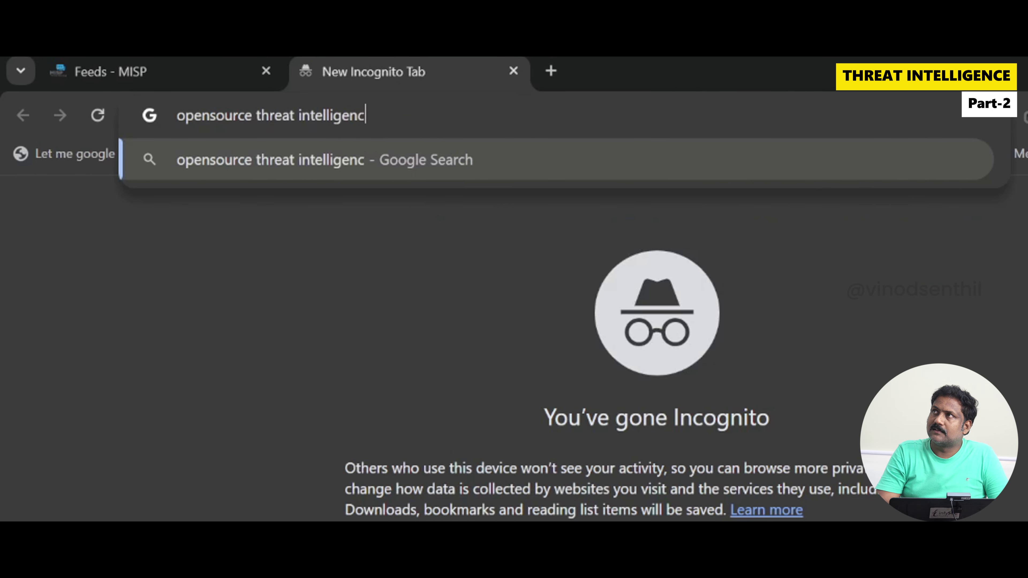
{"action": "key", "text": "Return"}
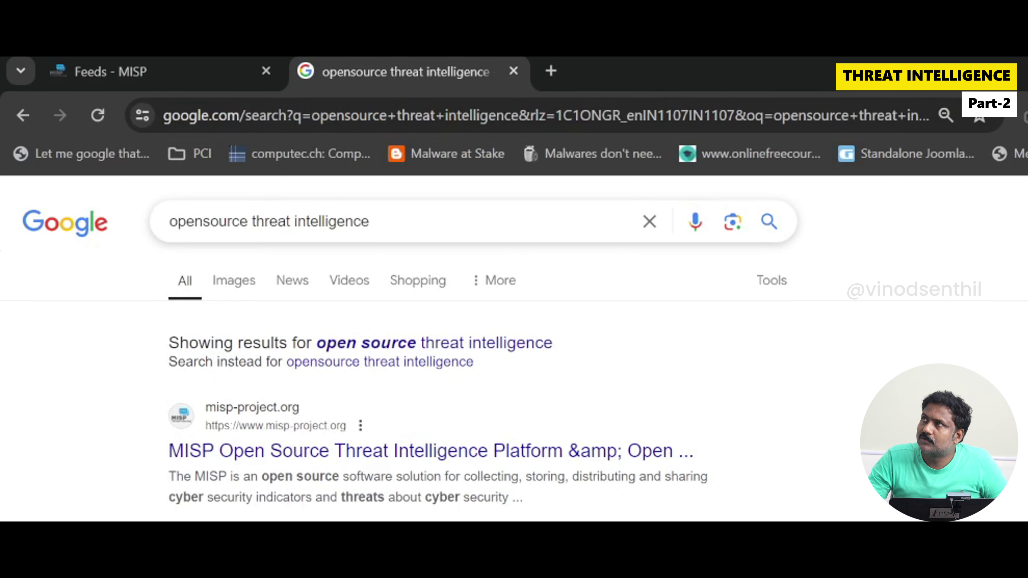
Accept the corrected spelling and refine the web search to "open source threat intelligence tools"
{"action": "left_click", "coordinate": [434, 343]}
{"action": "left_click", "coordinate": [372, 221]}
{"action": "type", "text": "t"}
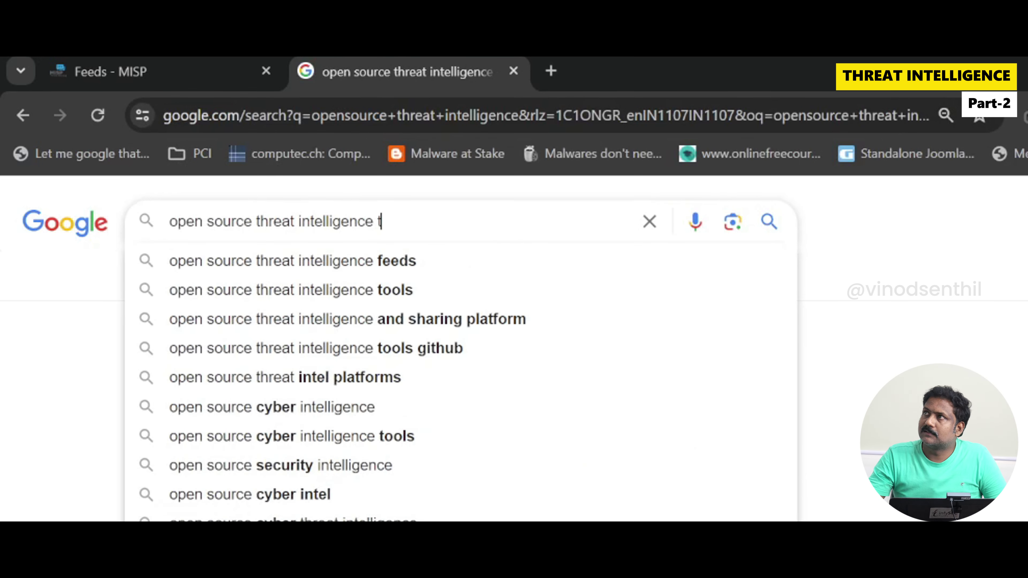
{"action": "type", "text": "ools"}
{"action": "key", "text": "Return"}
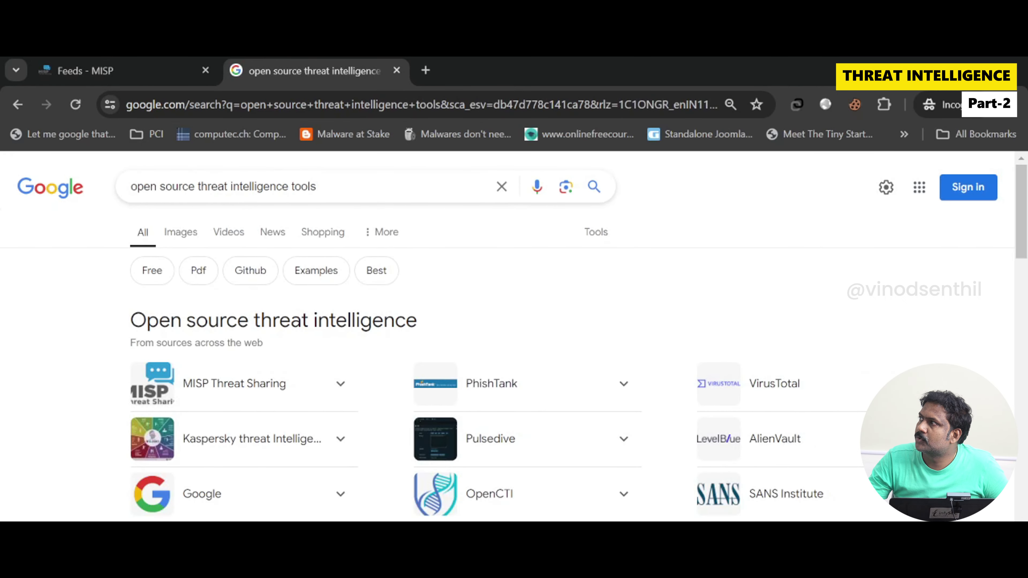
Return to the MISP feed list and check the total number of feed records at the end of the page
{"action": "left_click", "coordinate": [84, 70]}
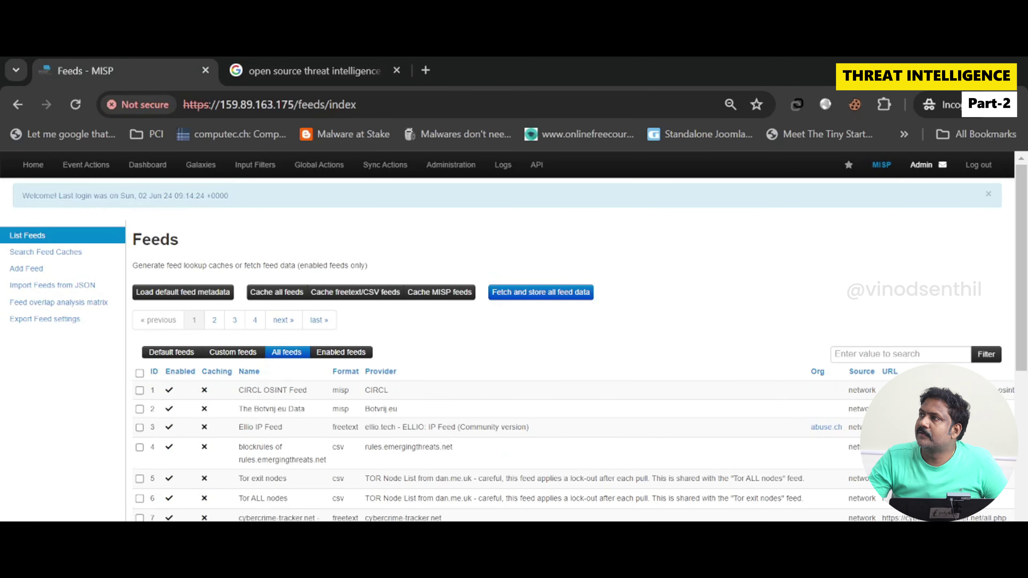
{"action": "scroll", "coordinate": [485, 388], "scroll_direction": "down", "scroll_amount": 8}
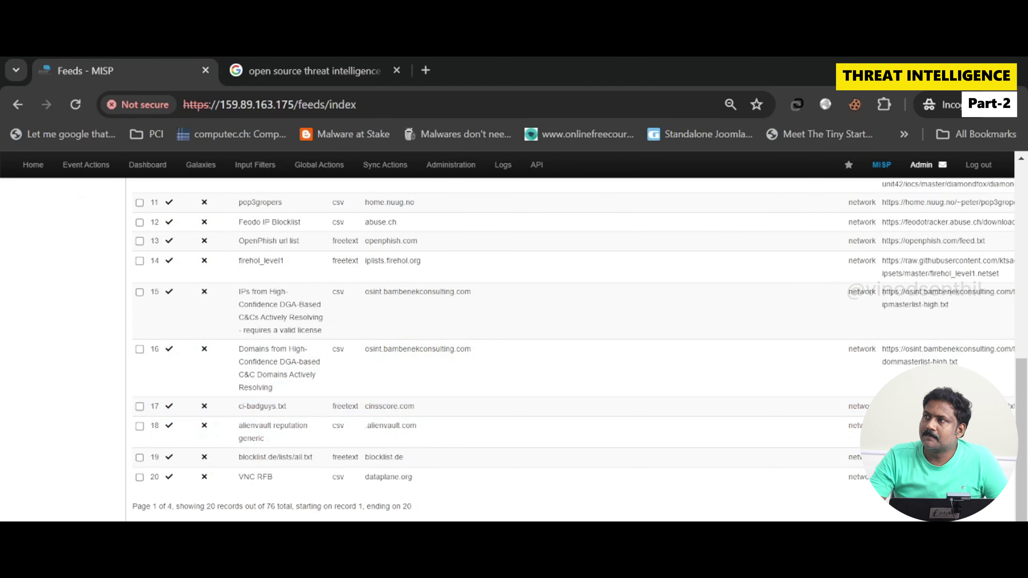
{"action": "double_click", "coordinate": [271, 506]}
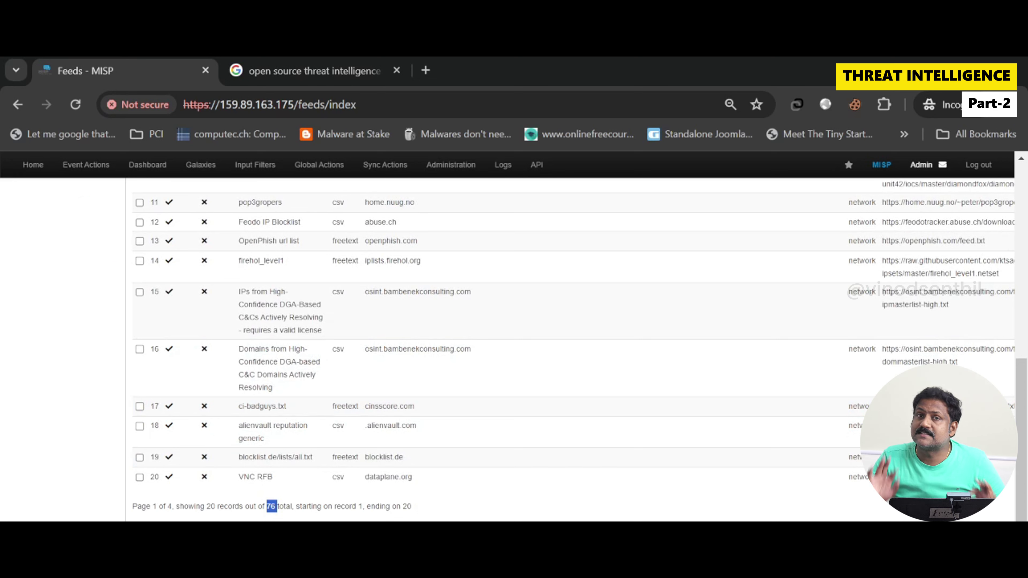
{"action": "left_click", "coordinate": [270, 506]}
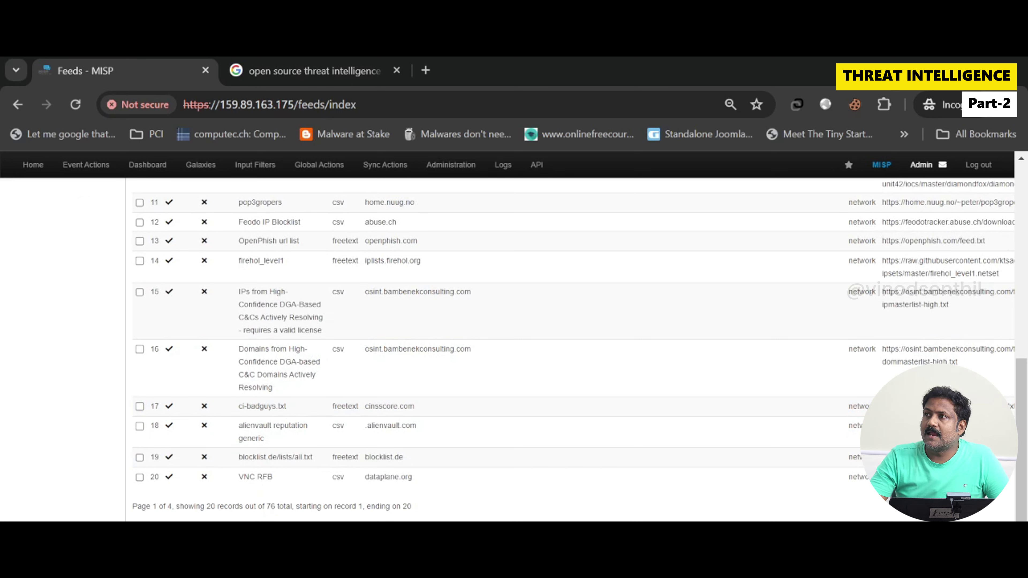
{"action": "scroll", "coordinate": [514, 344], "scroll_direction": "up", "scroll_amount": 10}
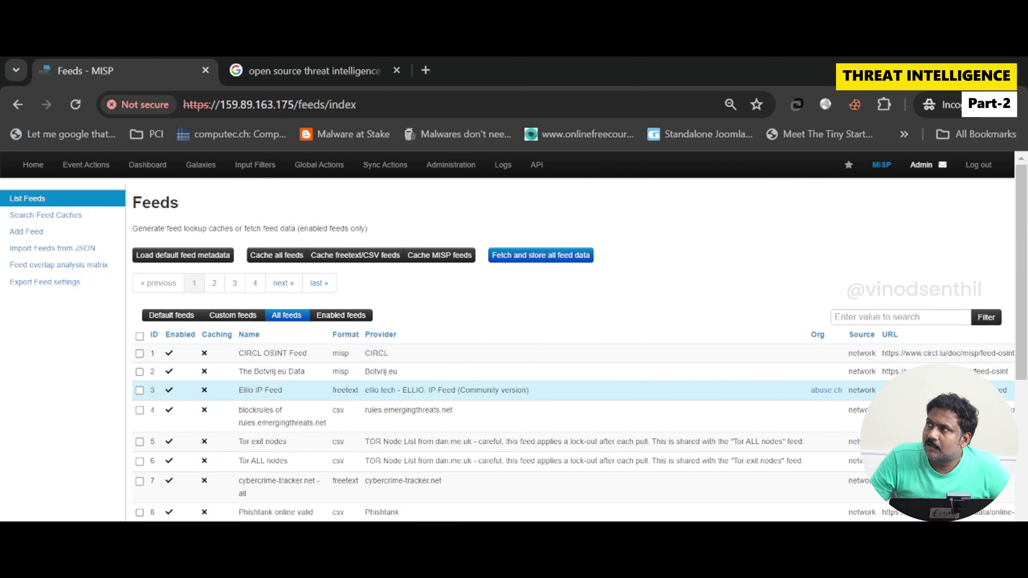
Examine the Phishtank online valid phishing feed with its format, and the alienvault reputation generic feed
{"action": "scroll", "coordinate": [514, 356], "scroll_direction": "down", "scroll_amount": 4}
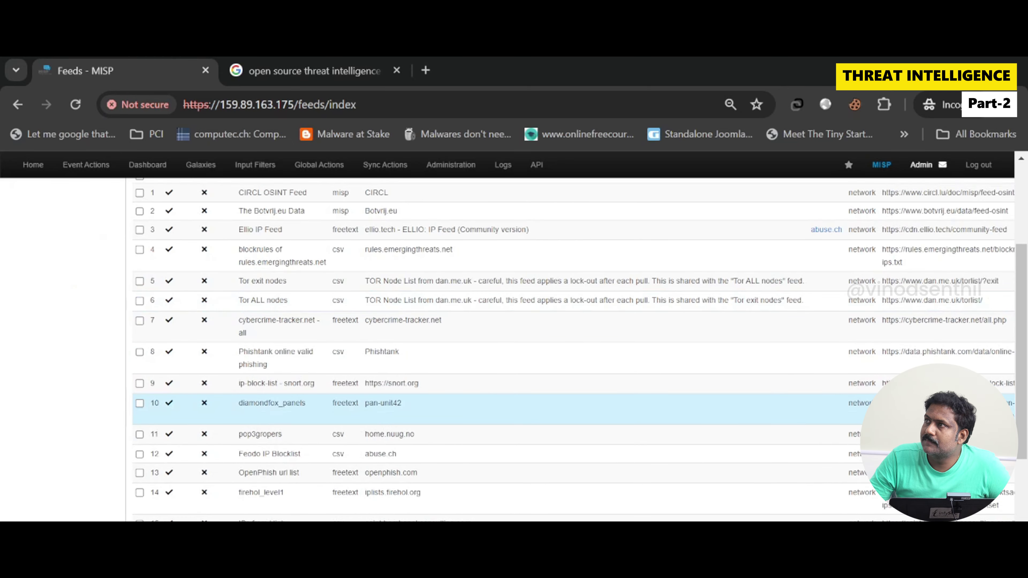
{"action": "left_click_drag", "start_coordinate": [268, 364], "coordinate": [239, 352]}
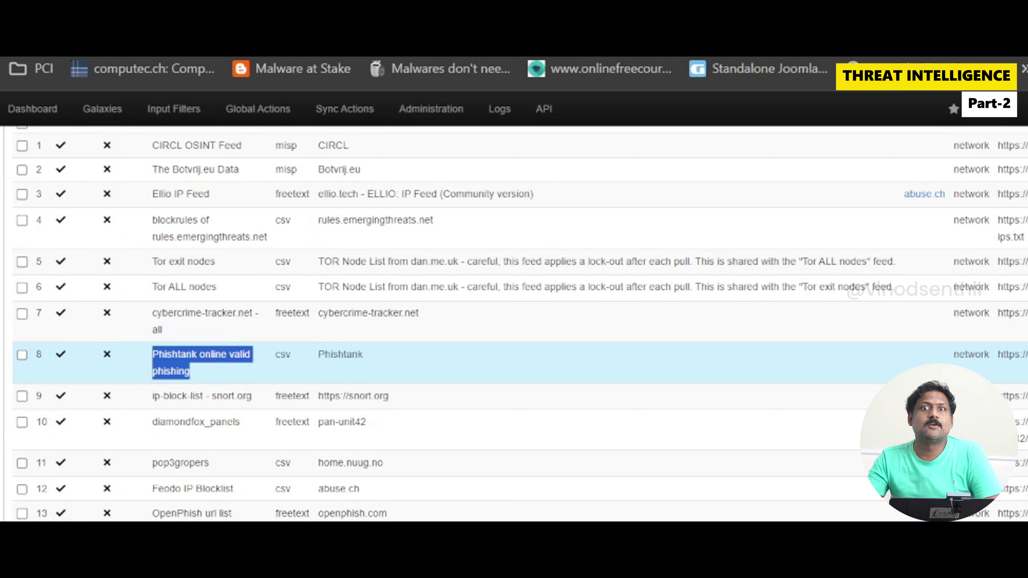
{"action": "double_click", "coordinate": [283, 355]}
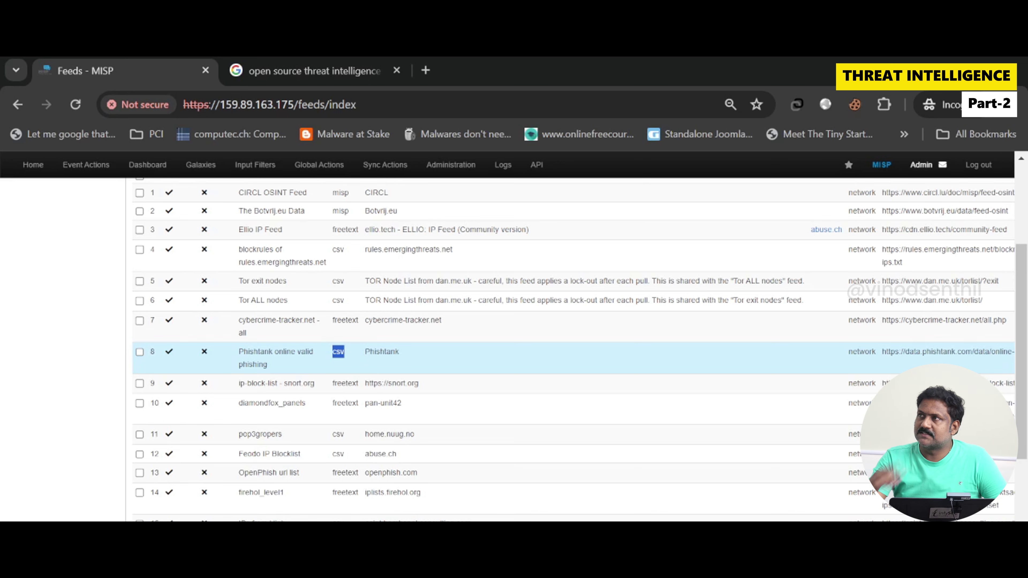
{"action": "scroll", "coordinate": [567, 348], "scroll_direction": "down", "scroll_amount": 5}
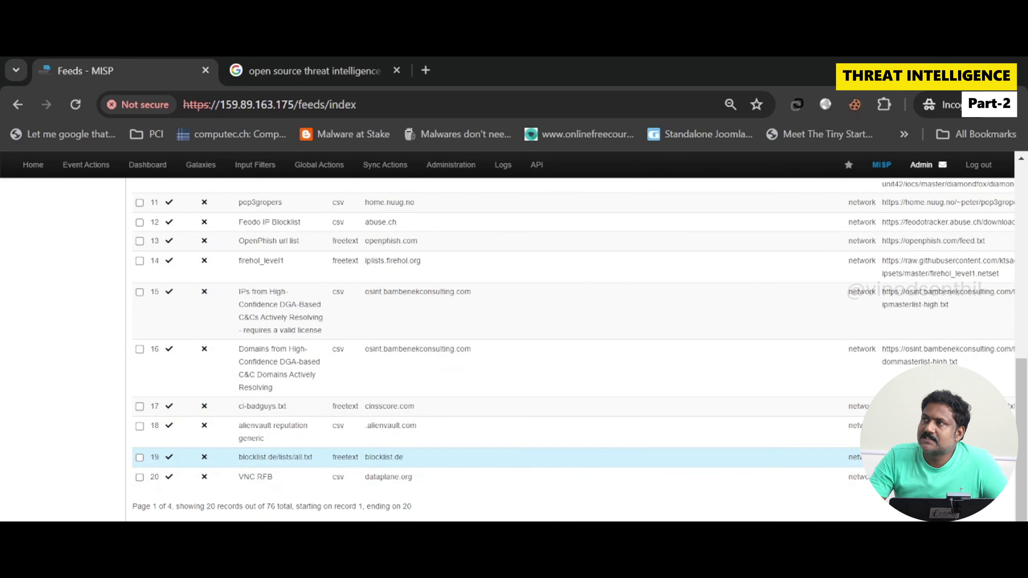
{"action": "left_click_drag", "start_coordinate": [263, 438], "coordinate": [239, 425]}
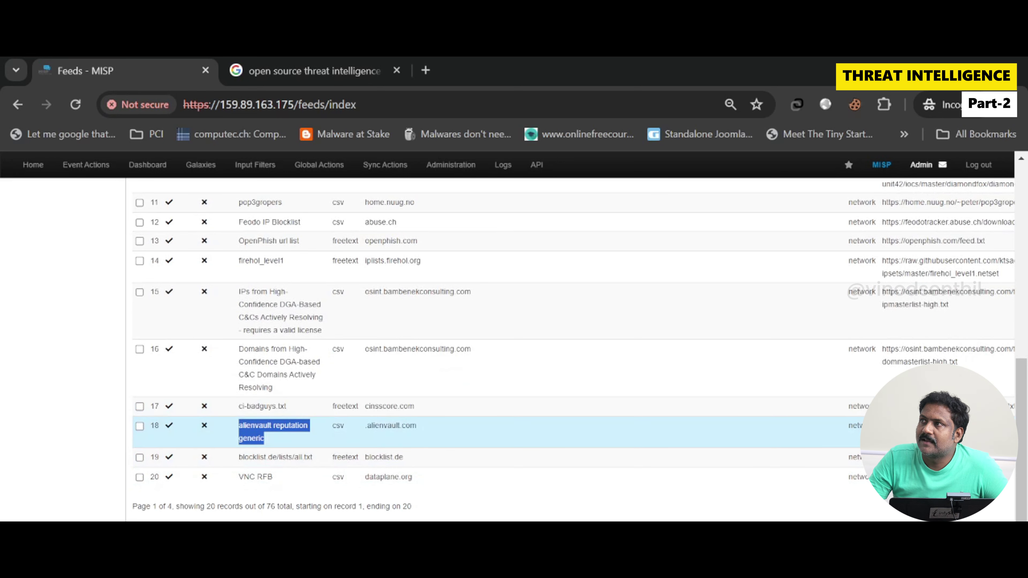
Review the Phishtank and Ellio IP Feed entries again, and browse page 2 of the feed list
{"action": "scroll", "coordinate": [259, 405], "scroll_direction": "up", "scroll_amount": 4}
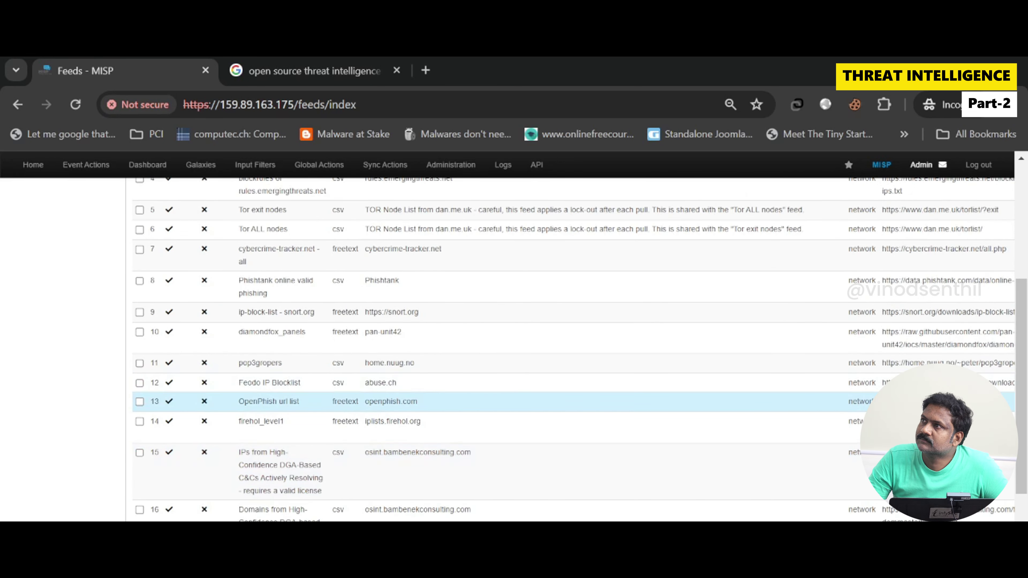
{"action": "scroll", "coordinate": [259, 401], "scroll_direction": "up", "scroll_amount": 4}
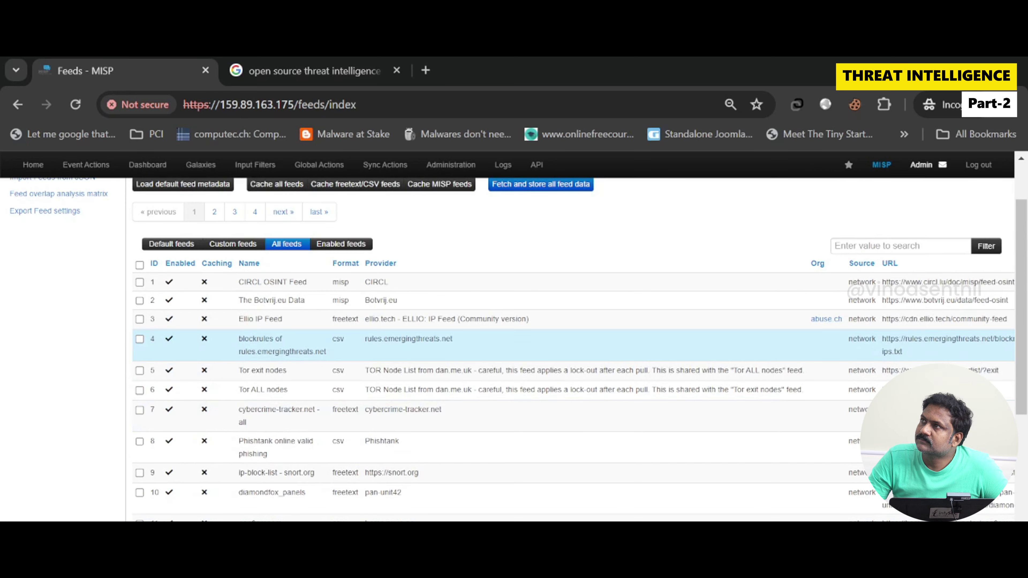
{"action": "scroll", "coordinate": [284, 370], "scroll_direction": "down", "scroll_amount": 4}
{"action": "left_click_drag", "start_coordinate": [299, 401], "coordinate": [238, 360]}
{"action": "scroll", "coordinate": [283, 345], "scroll_direction": "up", "scroll_amount": 2}
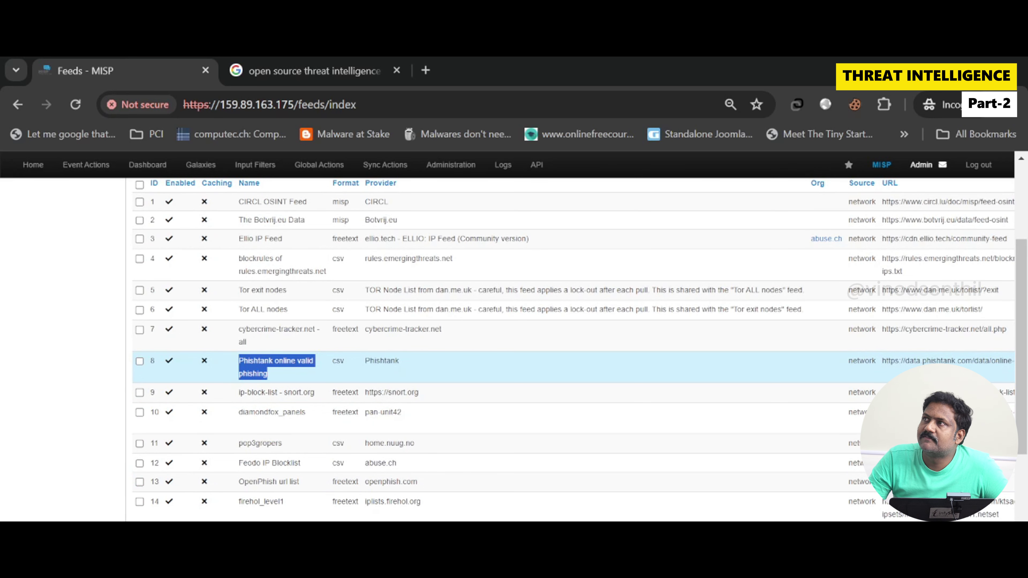
{"action": "left_click_drag", "start_coordinate": [282, 239], "coordinate": [238, 238]}
{"action": "scroll", "coordinate": [283, 443], "scroll_direction": "down", "scroll_amount": 5}
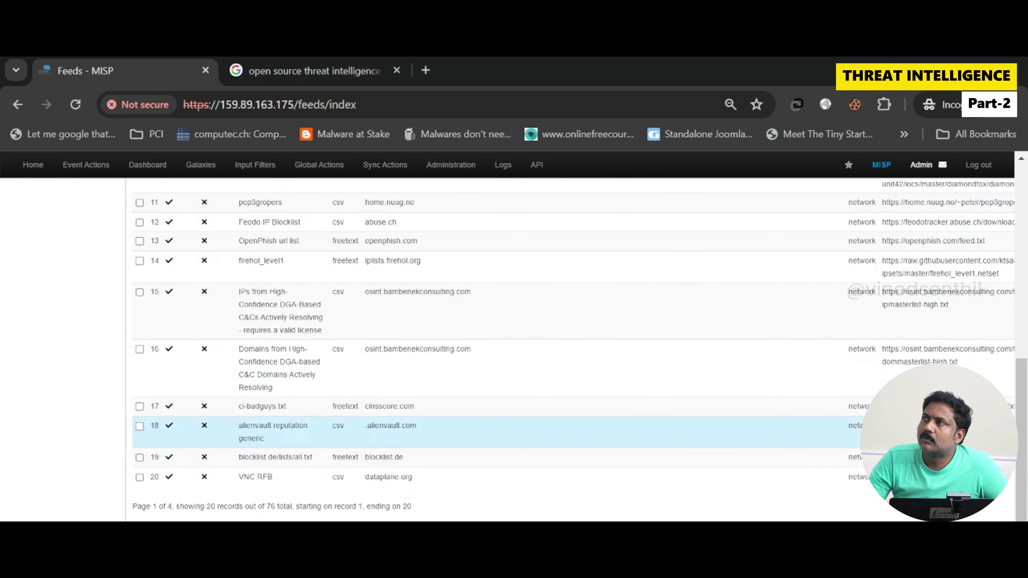
{"action": "left_click", "coordinate": [249, 521]}
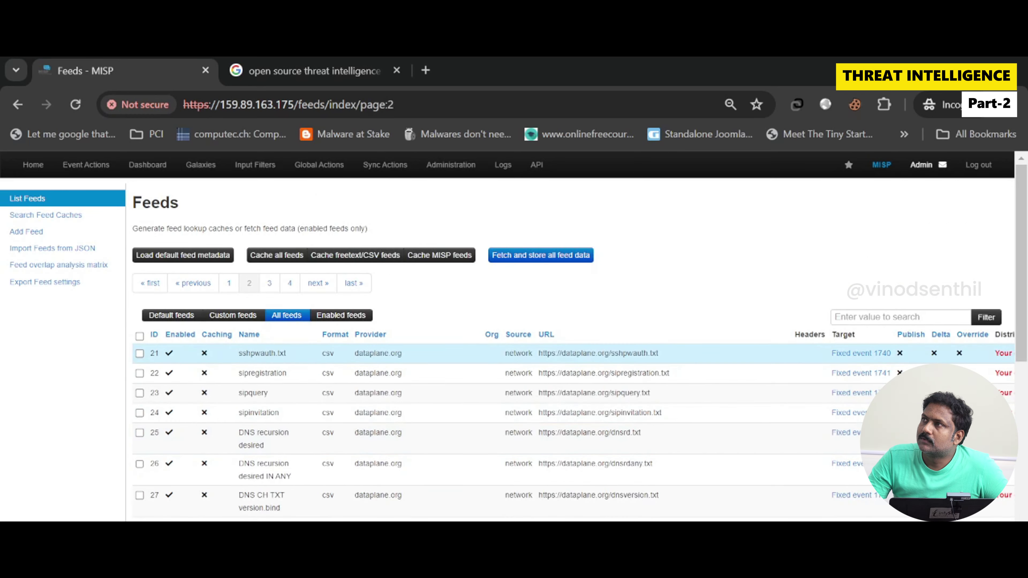
{"action": "scroll", "coordinate": [526, 352], "scroll_direction": "down", "scroll_amount": 10}
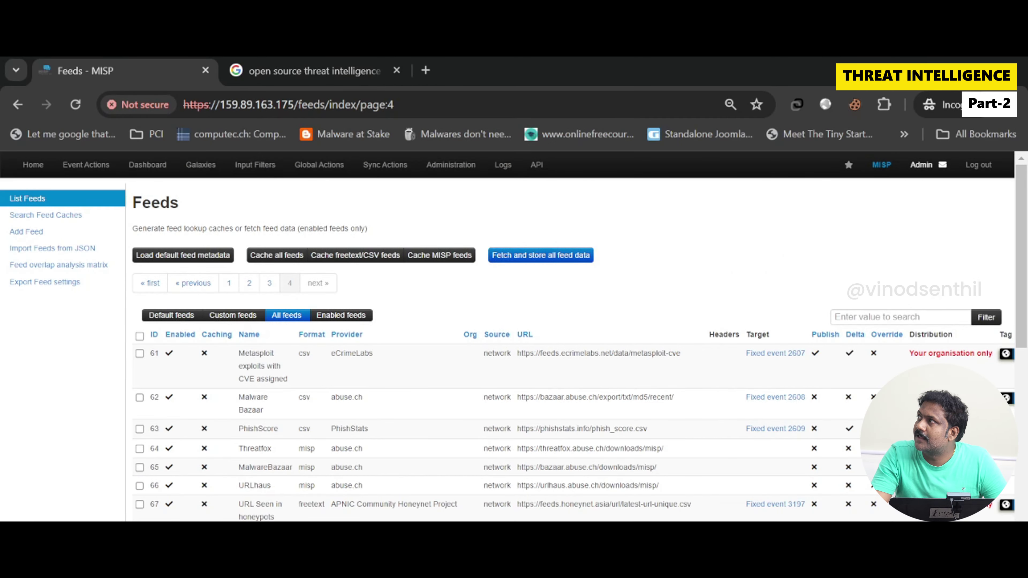
Filter the feed list by "alien" and examine the matching feed's name and provider
{"action": "left_click", "coordinate": [835, 317]}
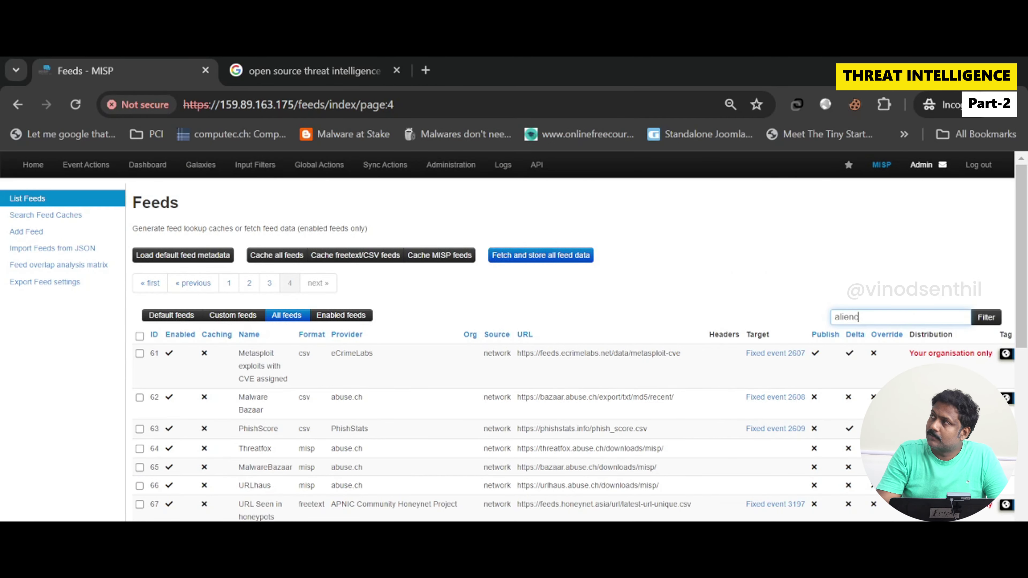
{"action": "key", "text": "Return"}
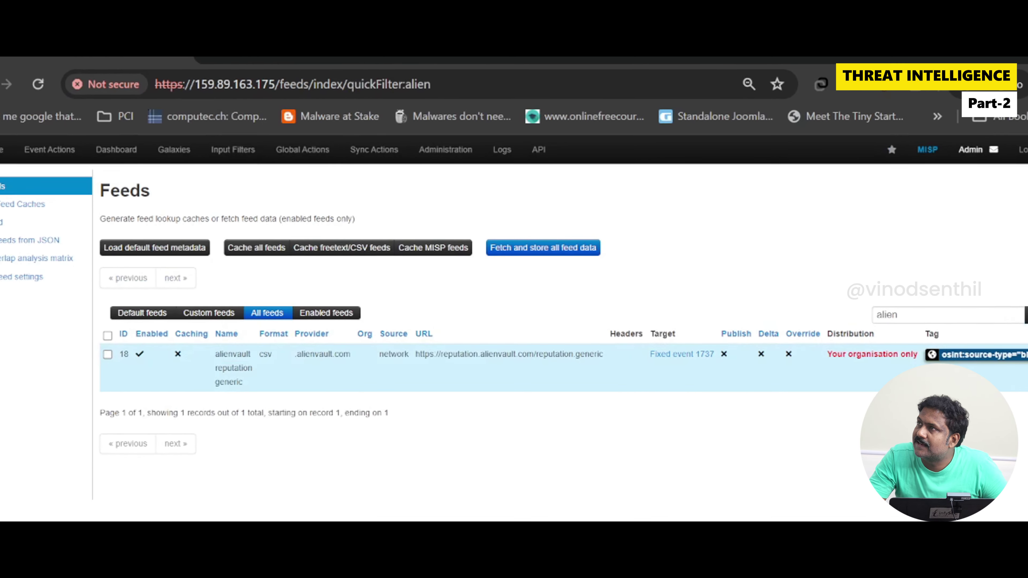
{"action": "triple_click", "coordinate": [184, 372]}
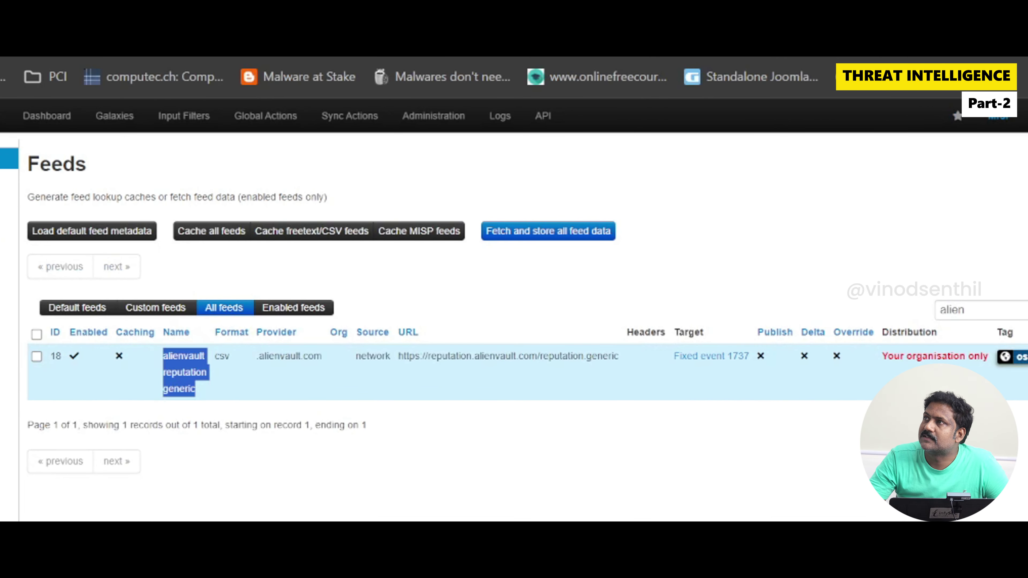
{"action": "left_click_drag", "start_coordinate": [257, 357], "coordinate": [314, 356]}
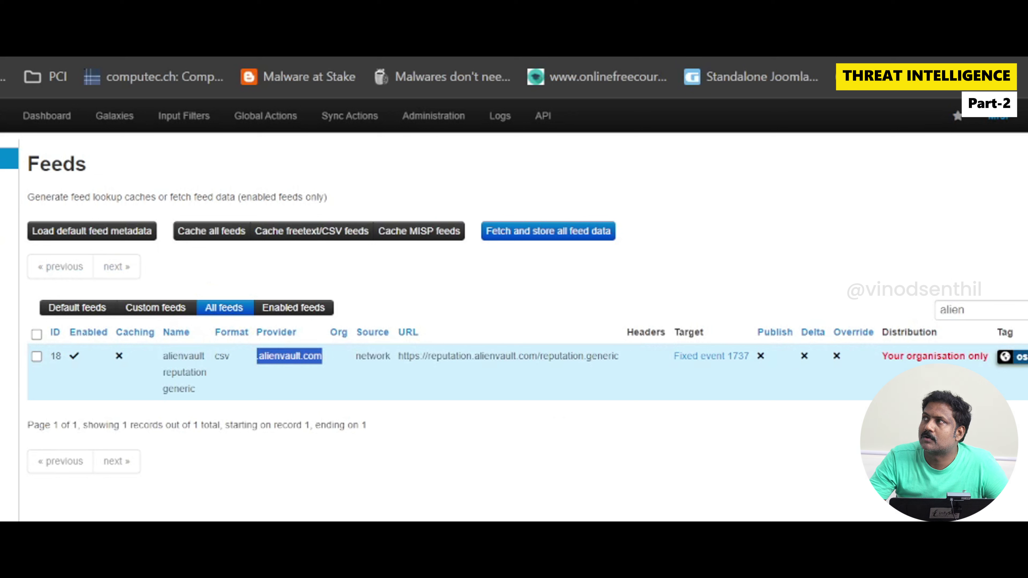
{"action": "left_click", "coordinate": [289, 357]}
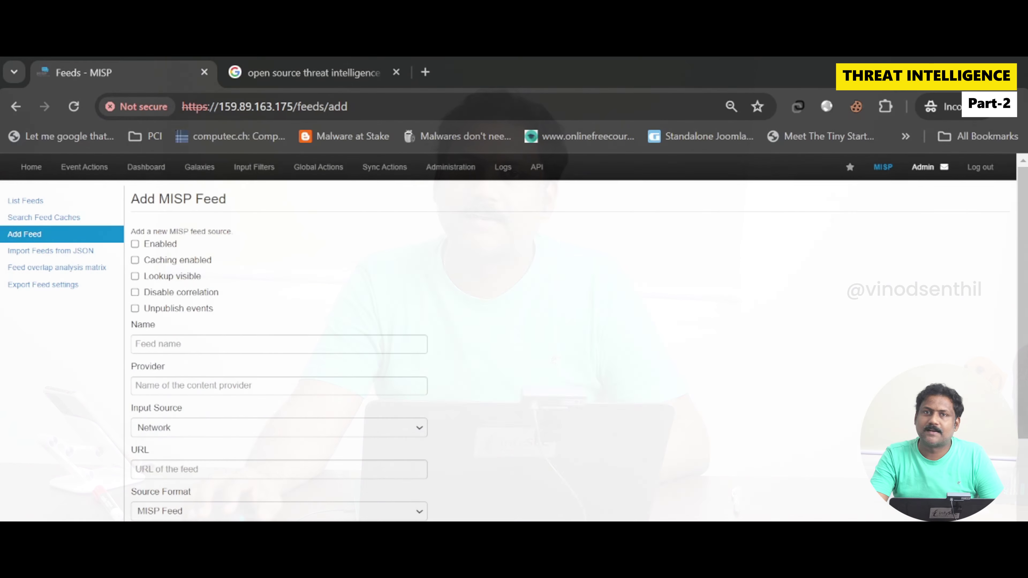
Search the web for "opencti" in the search results tab and open the OpenCTI-Platform/opencti GitHub repository
{"action": "left_click", "coordinate": [314, 72]}
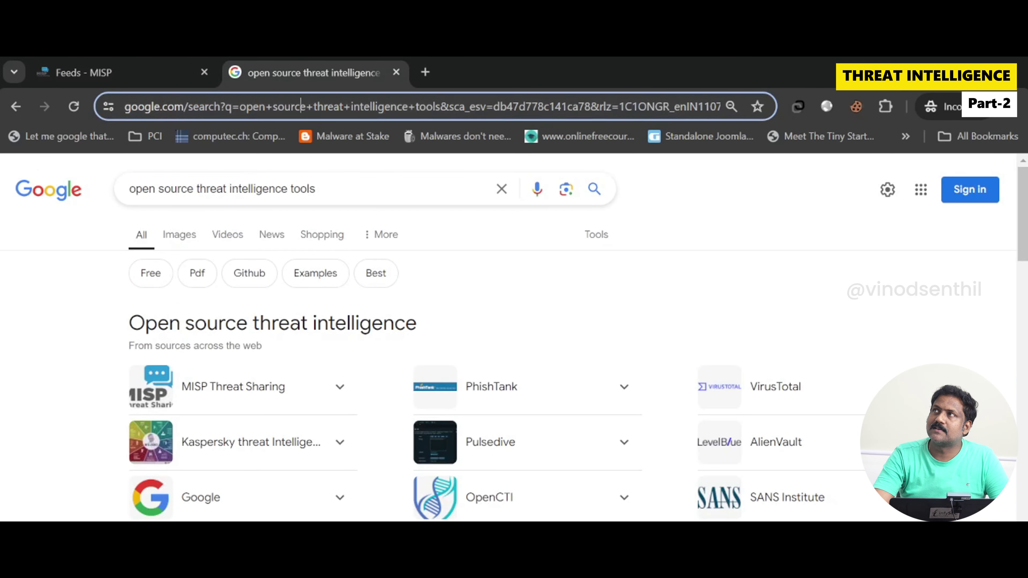
{"action": "left_click", "coordinate": [301, 106]}
{"action": "type", "text": "opencti"}
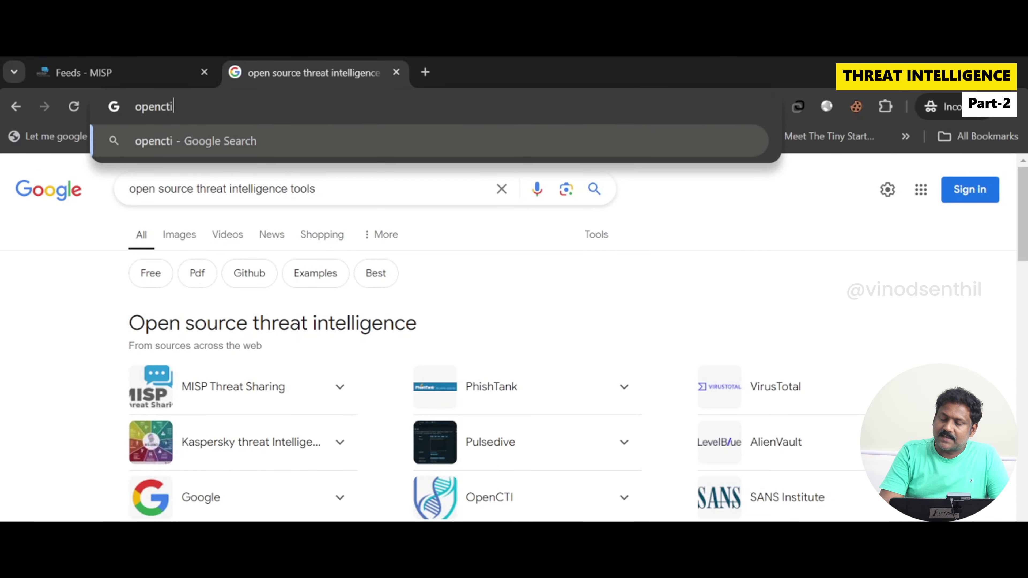
{"action": "key", "text": "Return"}
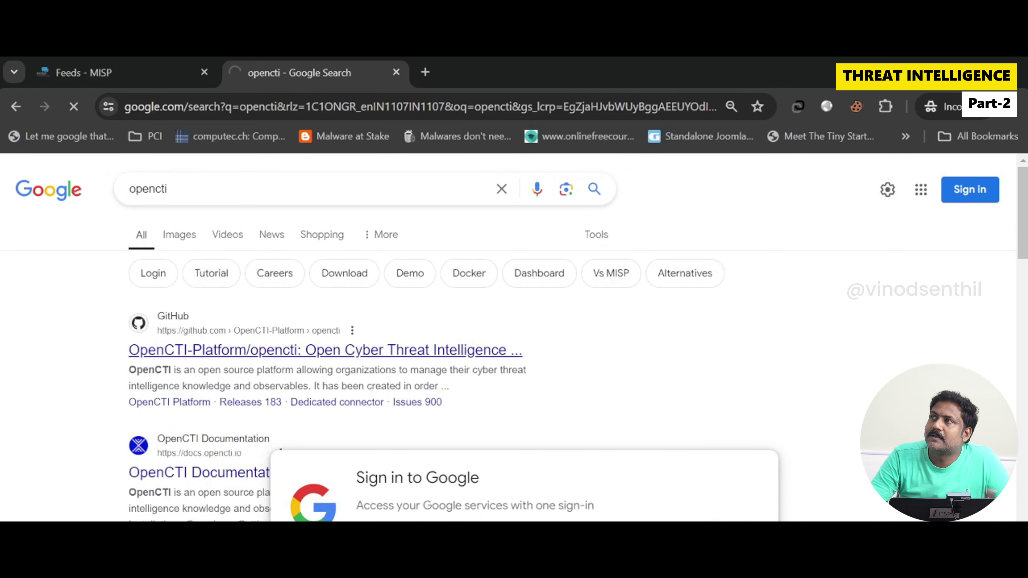
{"action": "scroll", "coordinate": [514, 336], "scroll_direction": "down", "scroll_amount": 4}
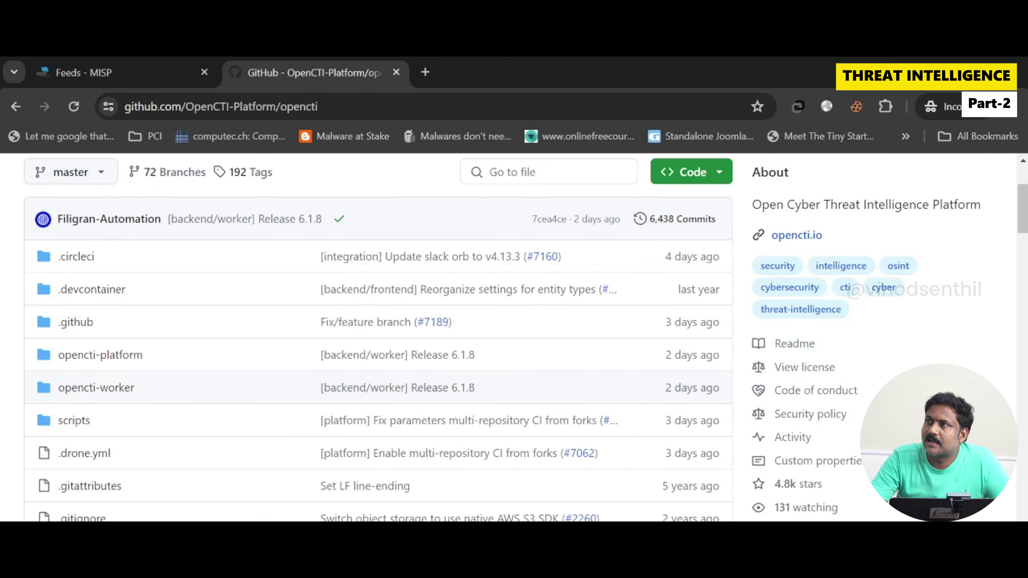
Open the repository's screenshot.png in its own tab and inspect the OpenCTI dashboard image enlarged and as a whole
{"action": "scroll", "coordinate": [379, 336], "scroll_direction": "down", "scroll_amount": 15}
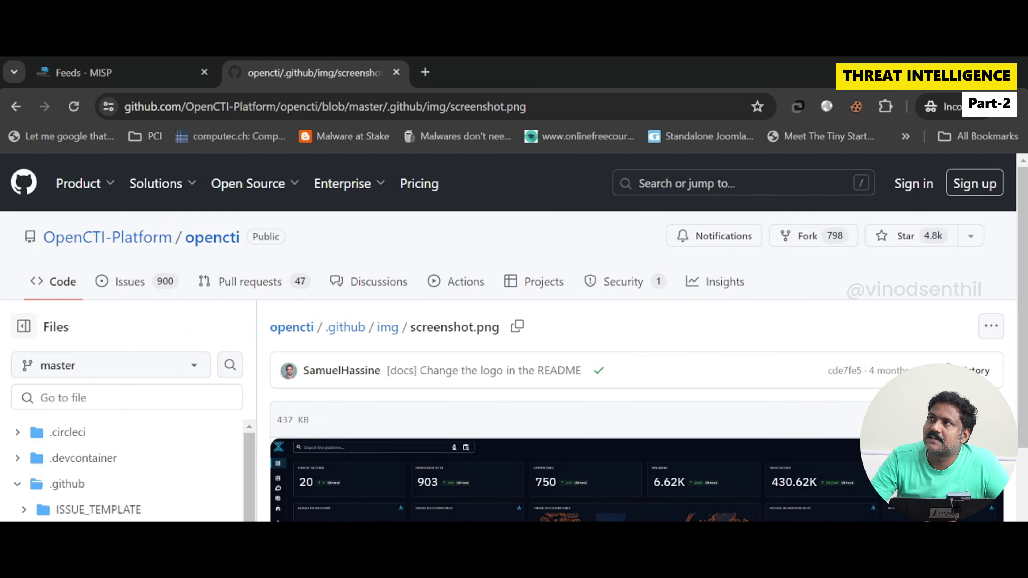
{"action": "scroll", "coordinate": [435, 309], "scroll_direction": "down", "scroll_amount": 4}
{"action": "right_click", "coordinate": [435, 310]}
{"action": "left_click", "coordinate": [462, 327]}
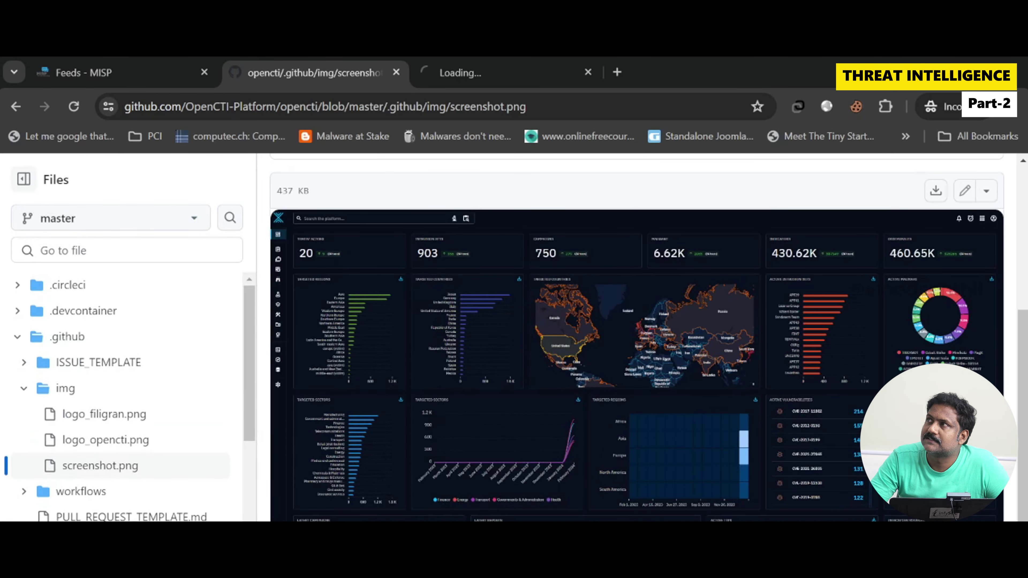
{"action": "left_click", "coordinate": [500, 72]}
{"action": "left_click", "coordinate": [283, 322]}
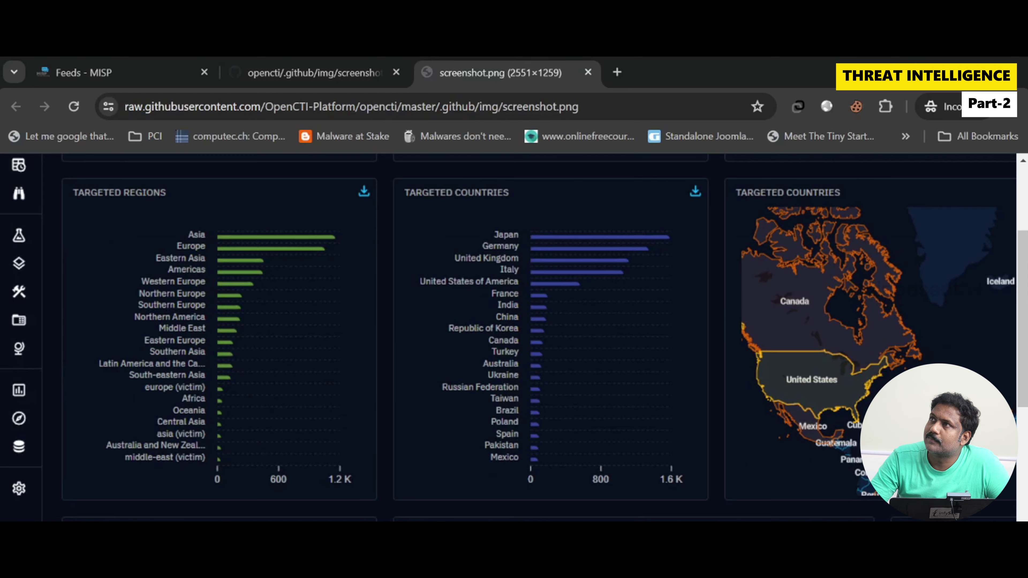
{"action": "left_click", "coordinate": [272, 411]}
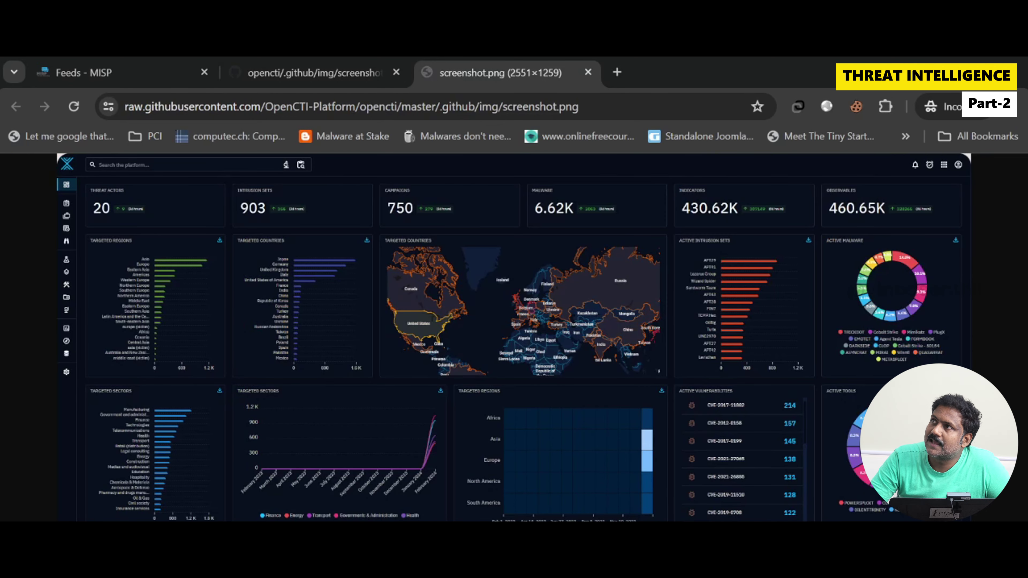